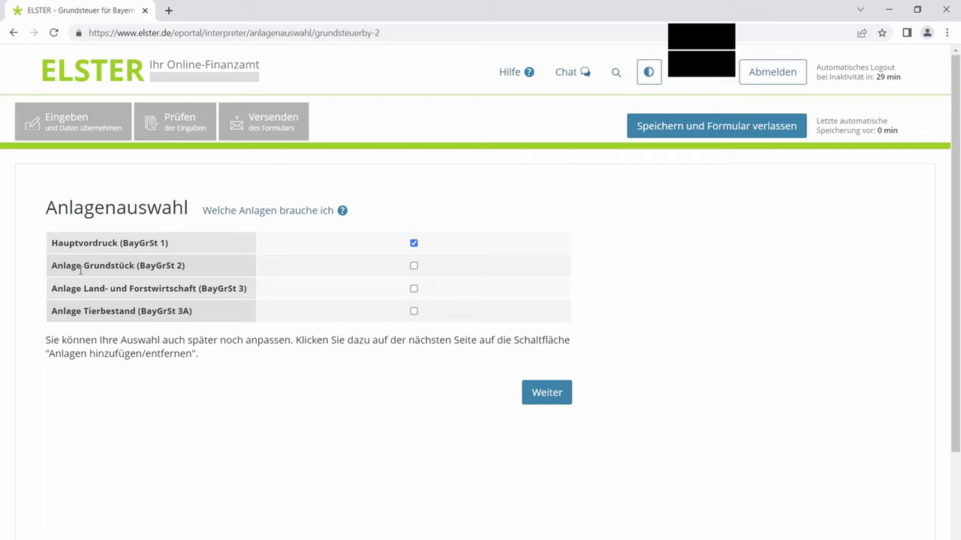
# Add Anlage Grundstück (BayGrSt 2), paste the case reference number, and open the Hauptvordruck (BayGrSt 1)
pyautogui.click(413, 266)
pyautogui.click(540, 398)
pyautogui.click(383, 348)
pyautogui.write('131/999/9999/999/999/4')
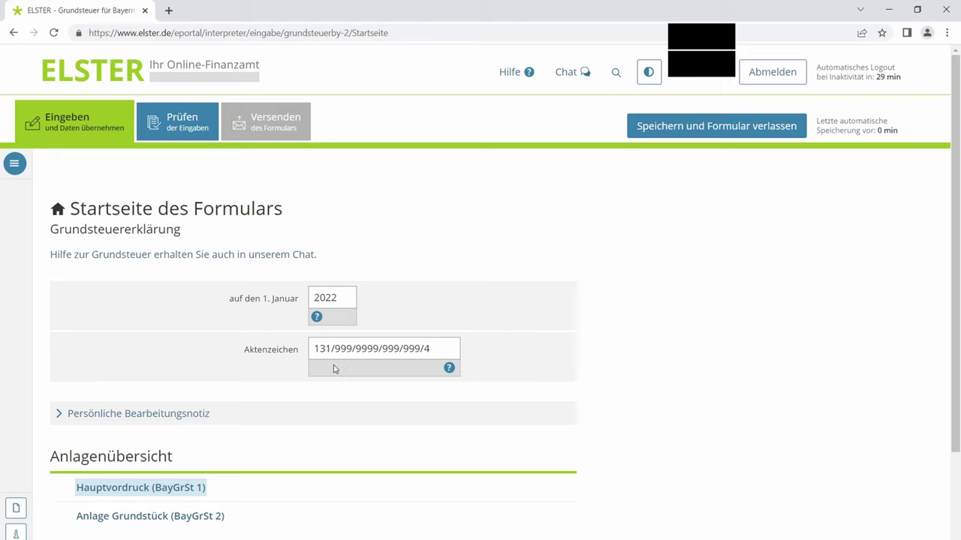
pyautogui.scroll(-2, 431, 422)
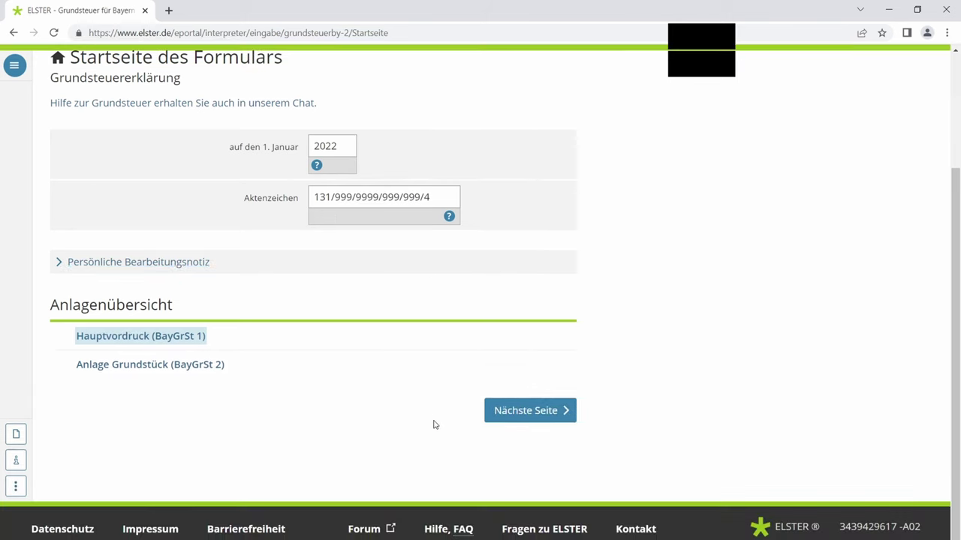
pyautogui.click(530, 411)
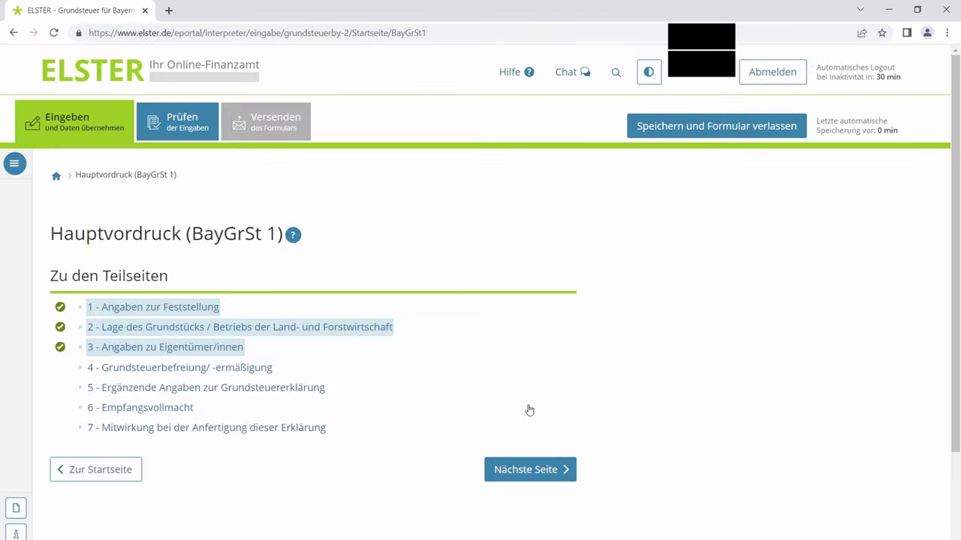
# In section 1, keep Hauptfeststellung and bebautes Grundstück selected and continue to page 2
pyautogui.click(121, 307)
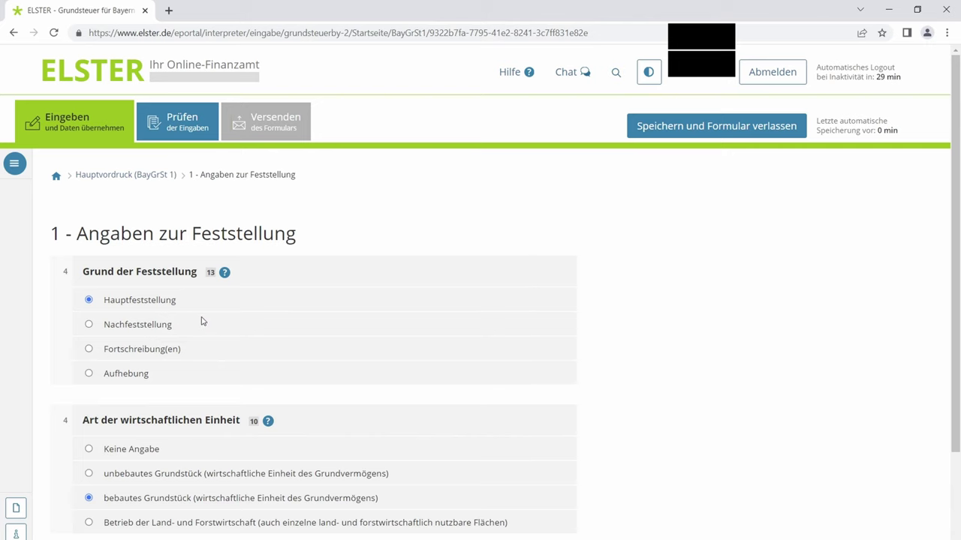
pyautogui.scroll(-3, 203, 320)
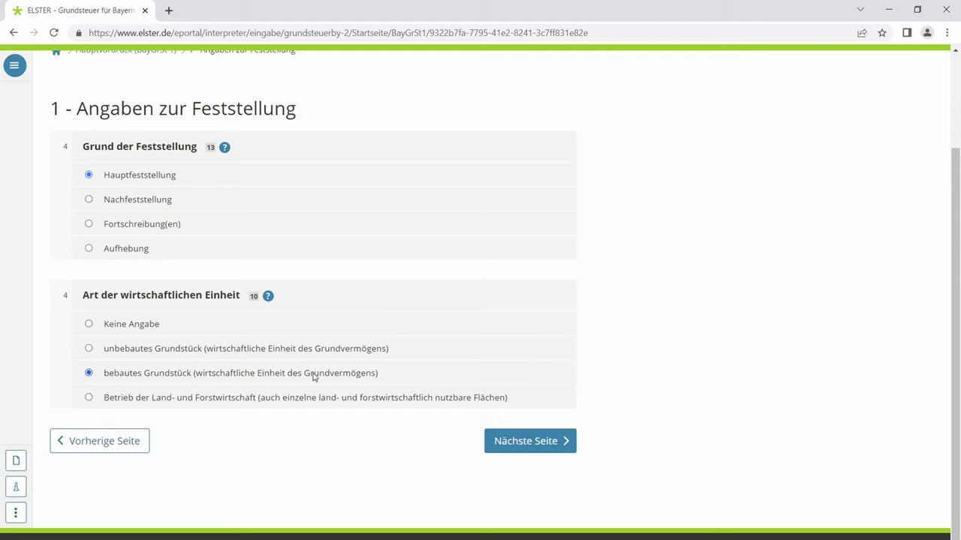
pyautogui.click(529, 453)
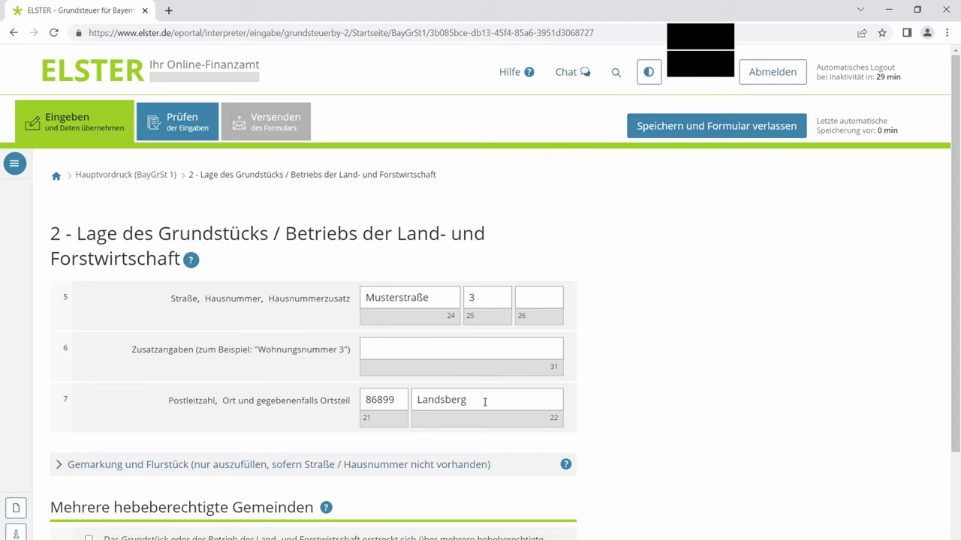
# Check the prefilled street, house number, postcode and town on page 2, then continue
pyautogui.scroll(-2, 494, 386)
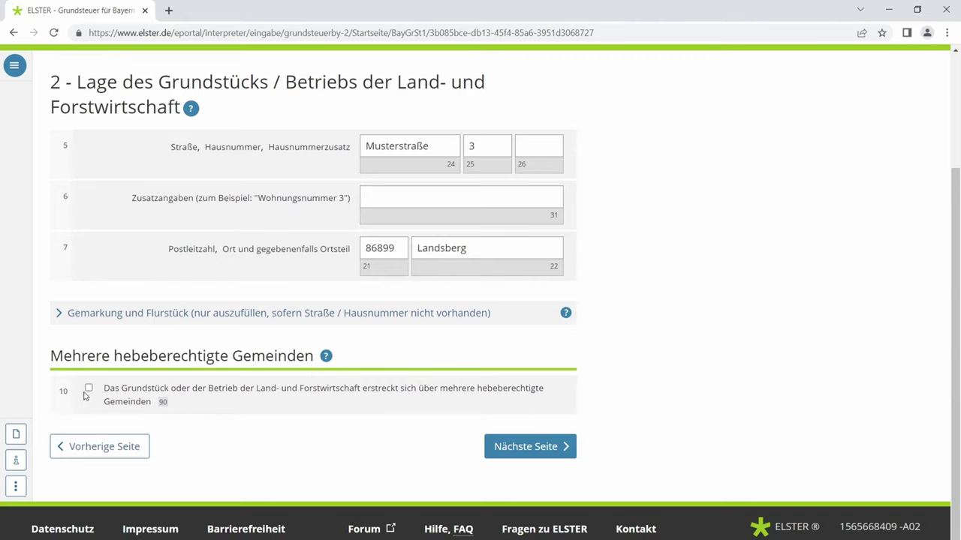
pyautogui.click(542, 454)
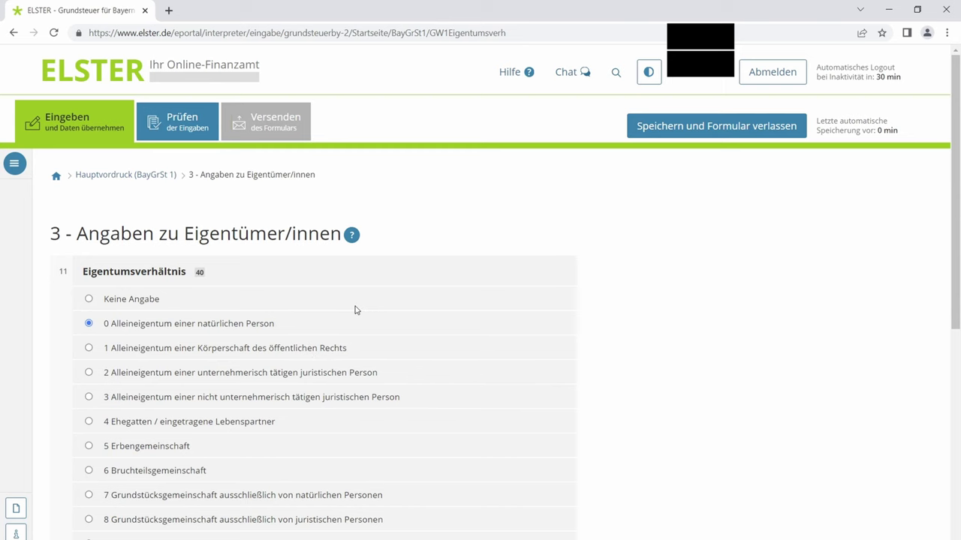
# Scroll the owners page down to the Eigentümer/innen table listing the sole owner
pyautogui.scroll(-1, 357, 306)
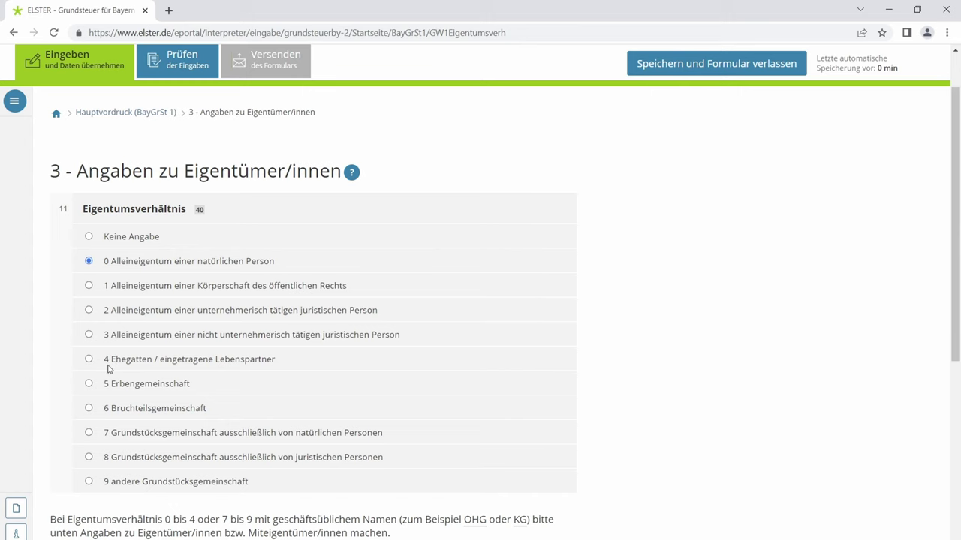
pyautogui.scroll(-5, 147, 426)
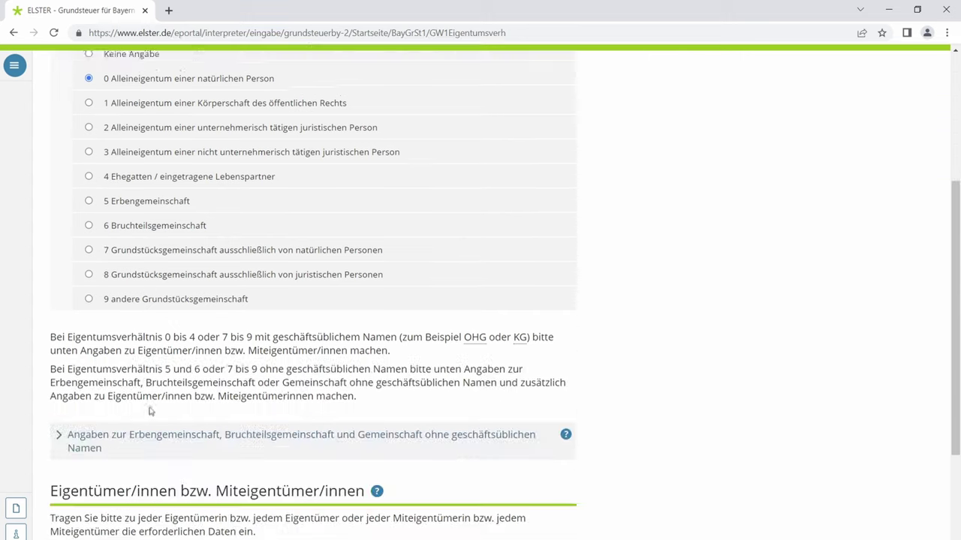
pyautogui.scroll(-1, 152, 400)
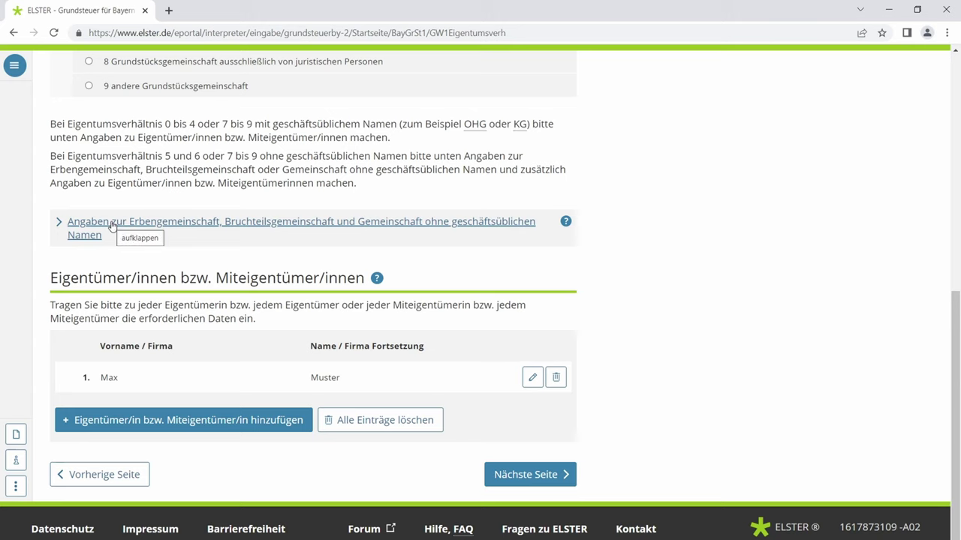
# Review the first owner's entry, with identification number and 1/1 share, and save it to the list
pyautogui.click(533, 377)
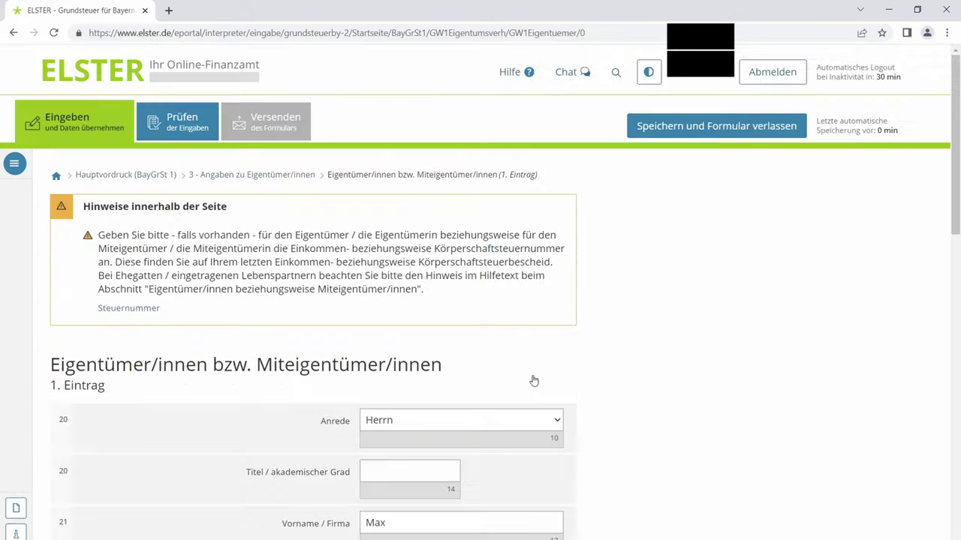
pyautogui.scroll(-3, 634, 351)
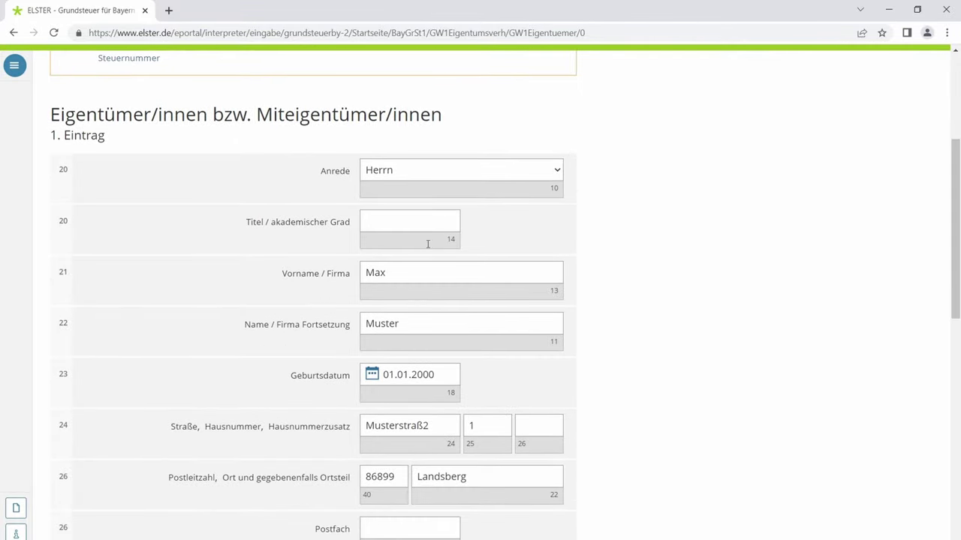
pyautogui.scroll(-1, 446, 349)
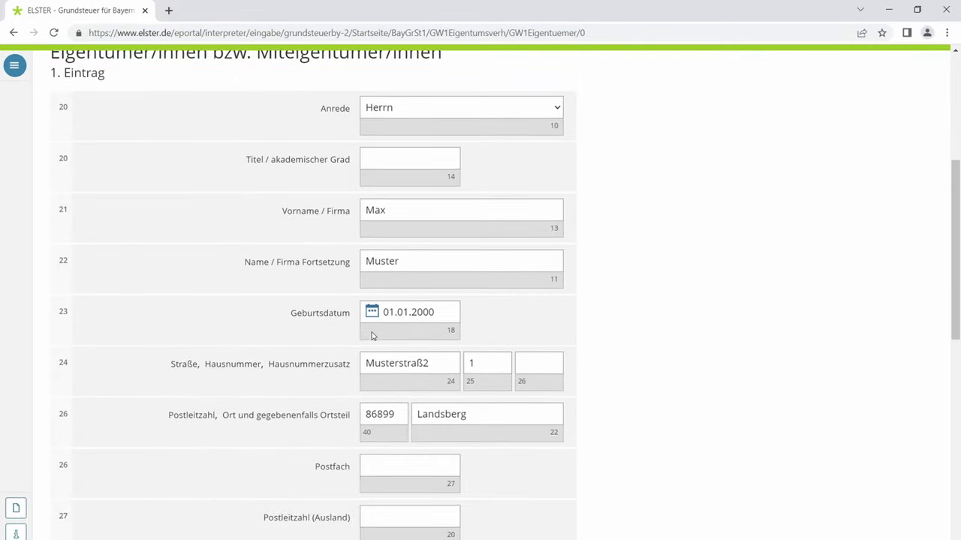
pyautogui.scroll(-2, 486, 342)
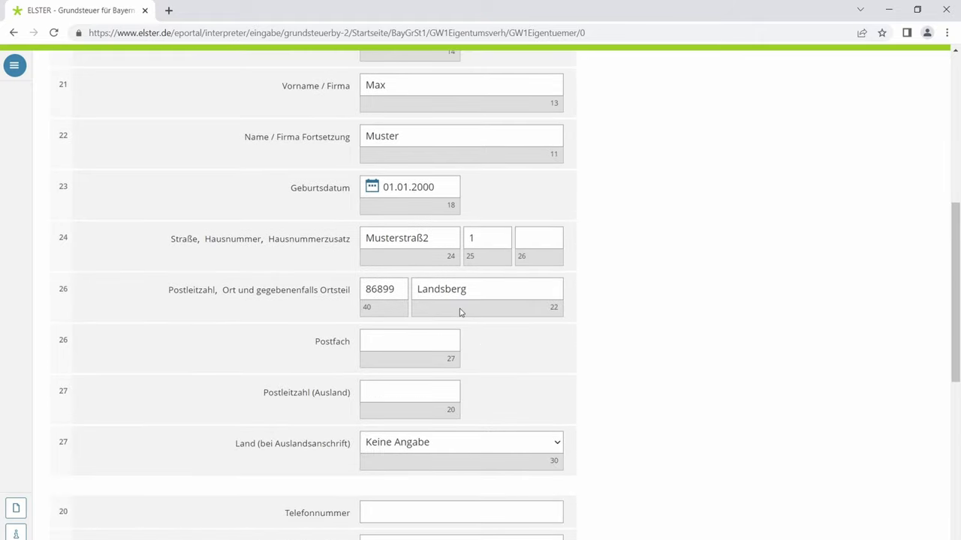
pyautogui.scroll(-3, 460, 315)
pyautogui.scroll(-5, 461, 313)
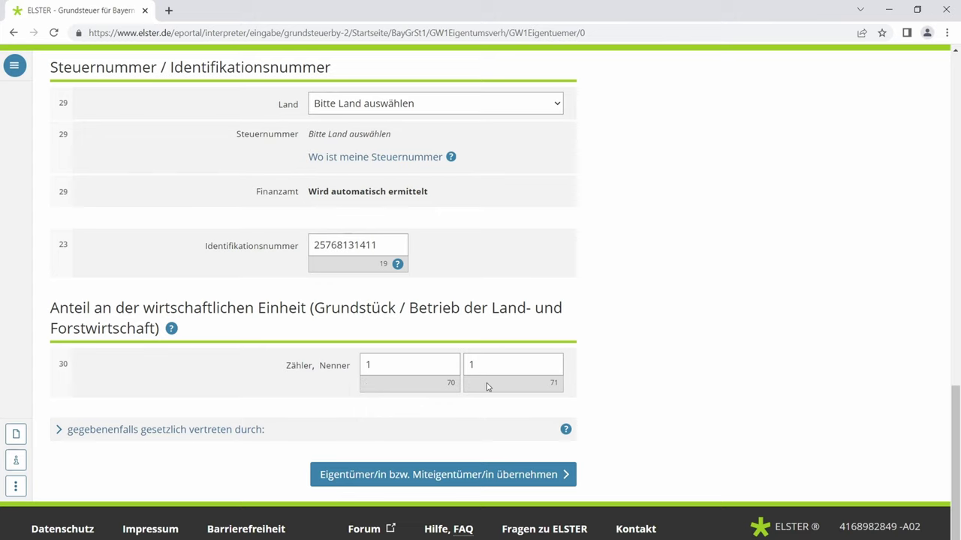
pyautogui.click(395, 475)
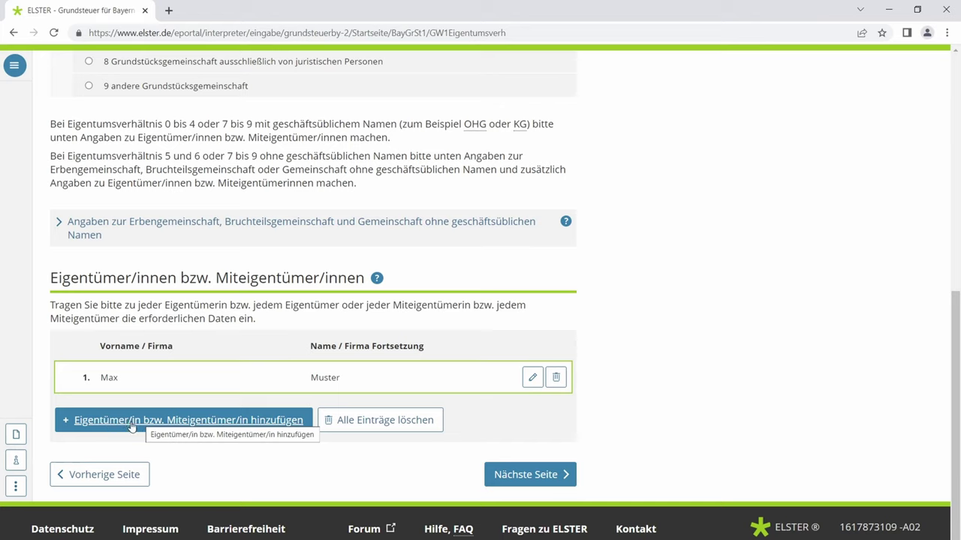
# Pass pages 4 to 6 without entries to reach page 7, Mitwirkung bei der Anfertigung
pyautogui.click(532, 480)
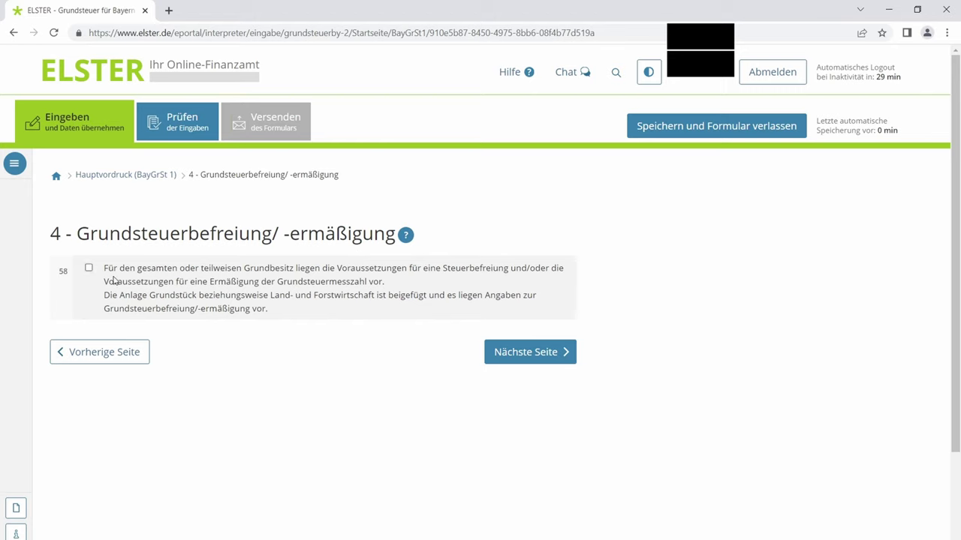
pyautogui.click(543, 357)
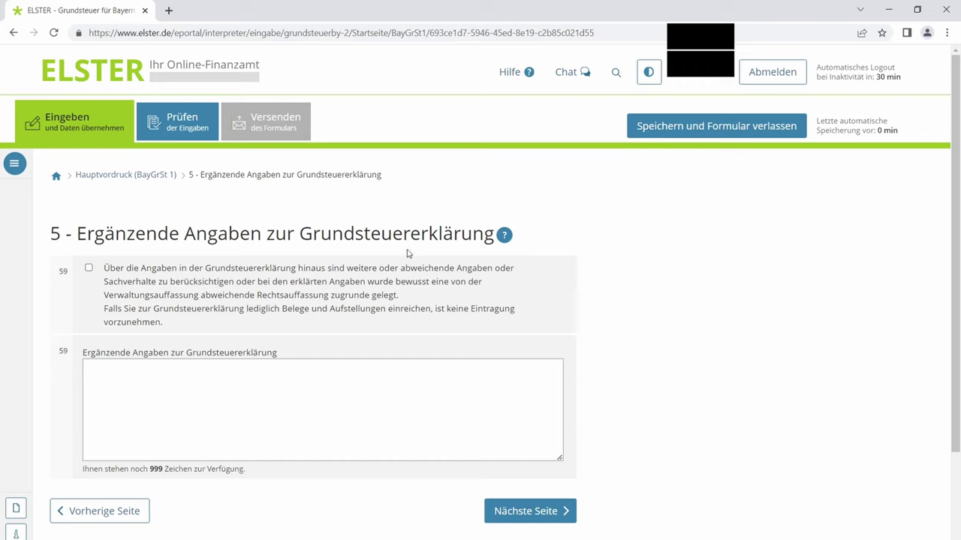
pyautogui.click(523, 513)
pyautogui.scroll(-5, 413, 405)
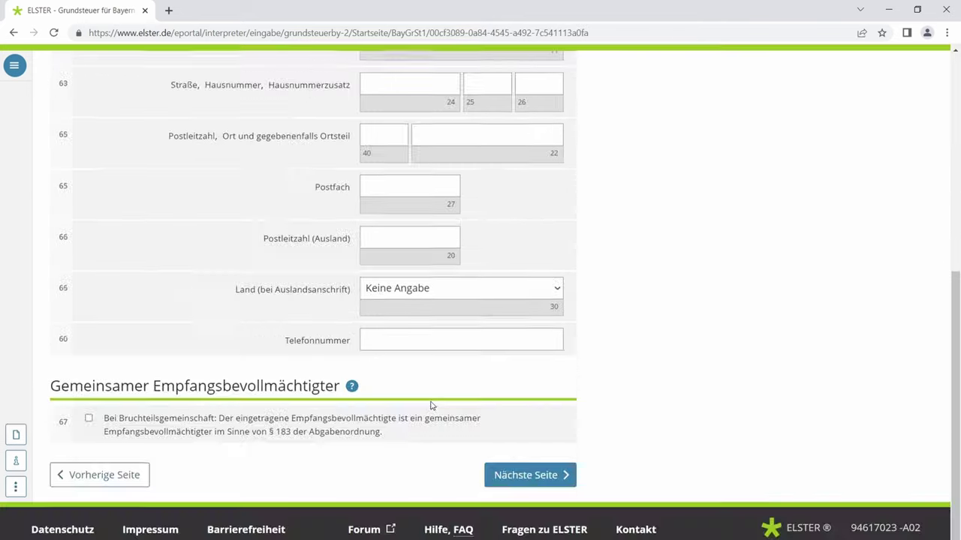
pyautogui.click(526, 475)
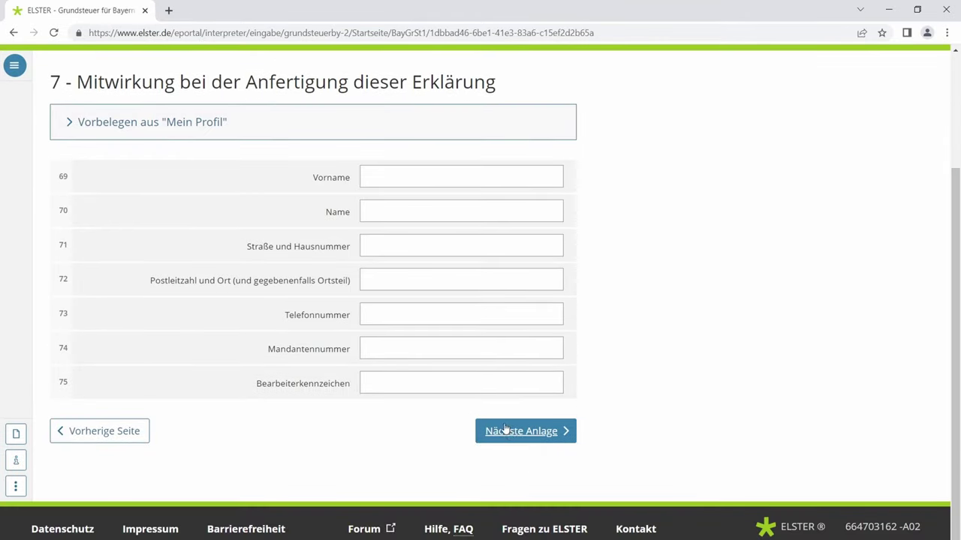
# Move to Anlage Grundstück (BayGrSt 2) and open section 1, Angaben zum Grund und Boden
pyautogui.click(533, 437)
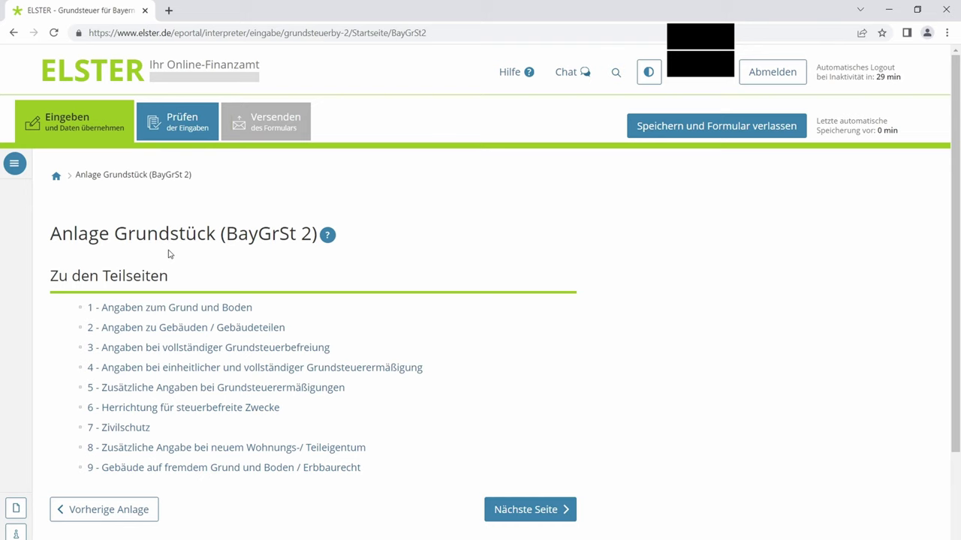
pyautogui.click(153, 309)
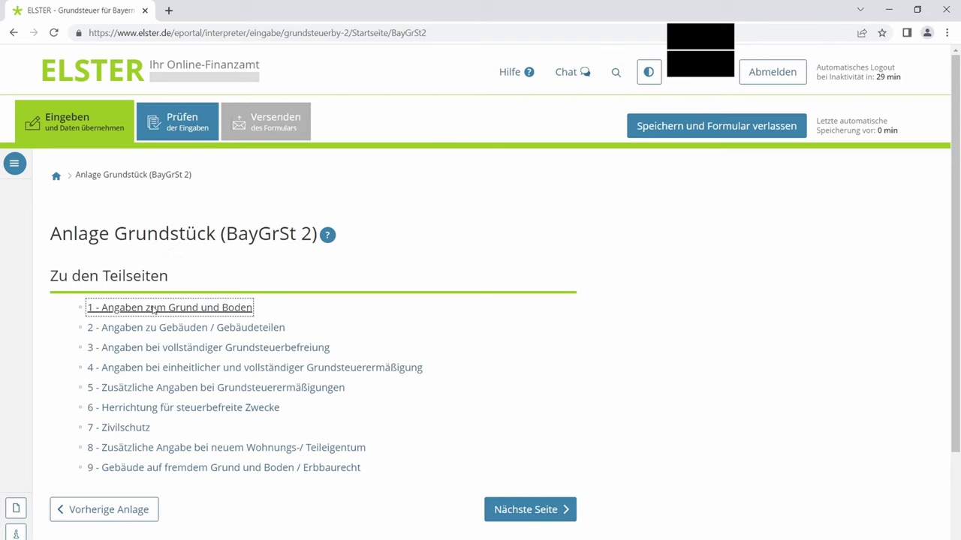
pyautogui.scroll(-2, 173, 304)
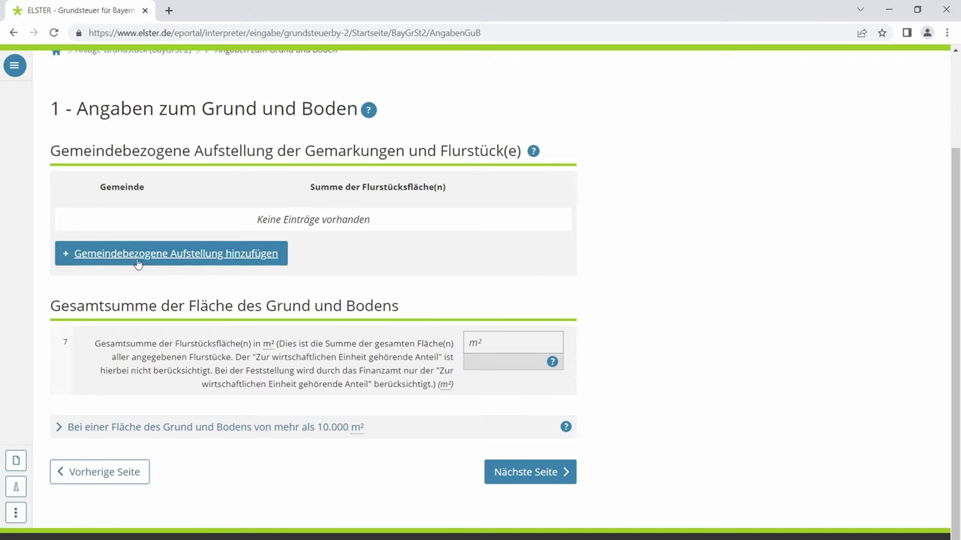
# Add a municipality listing with Landsberg am Lech as the Gemeinde
pyautogui.click(167, 262)
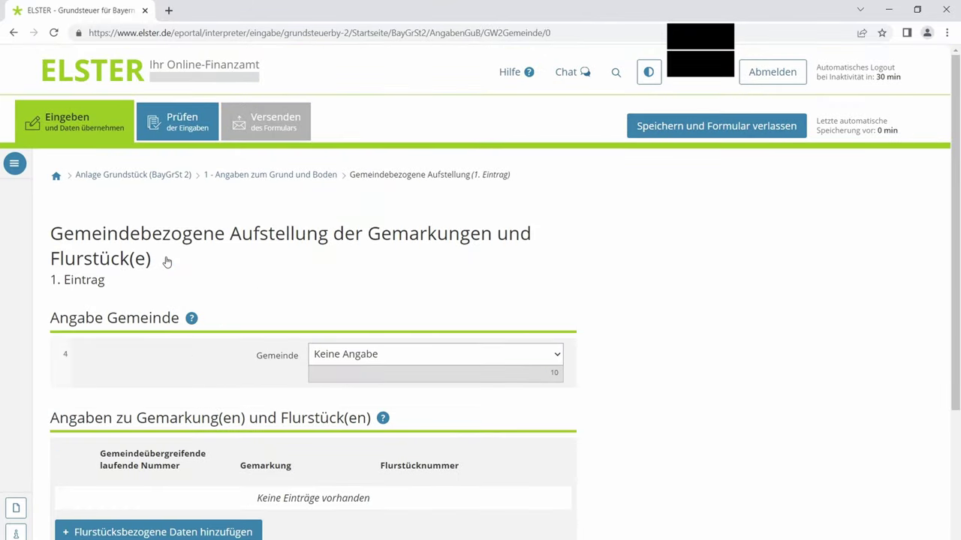
pyautogui.scroll(-1, 218, 271)
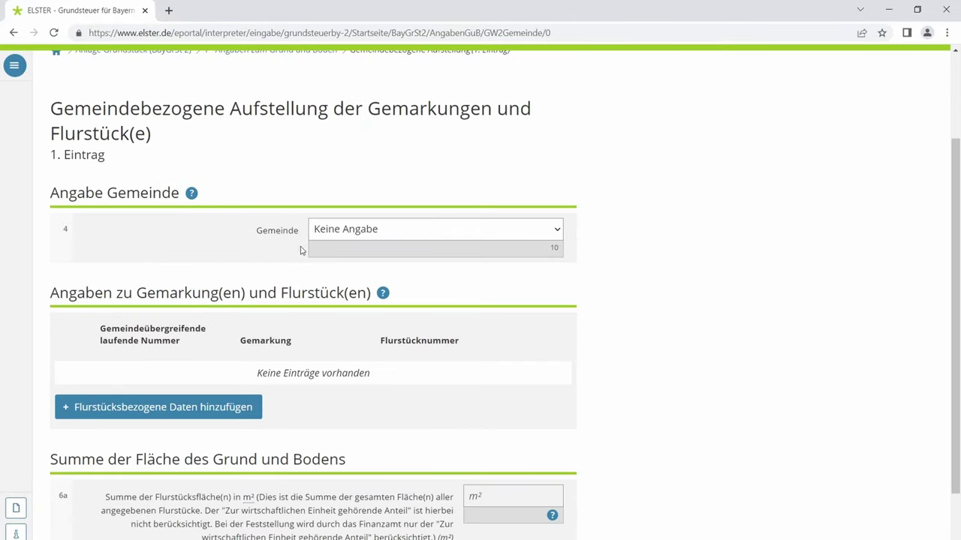
pyautogui.click(559, 231)
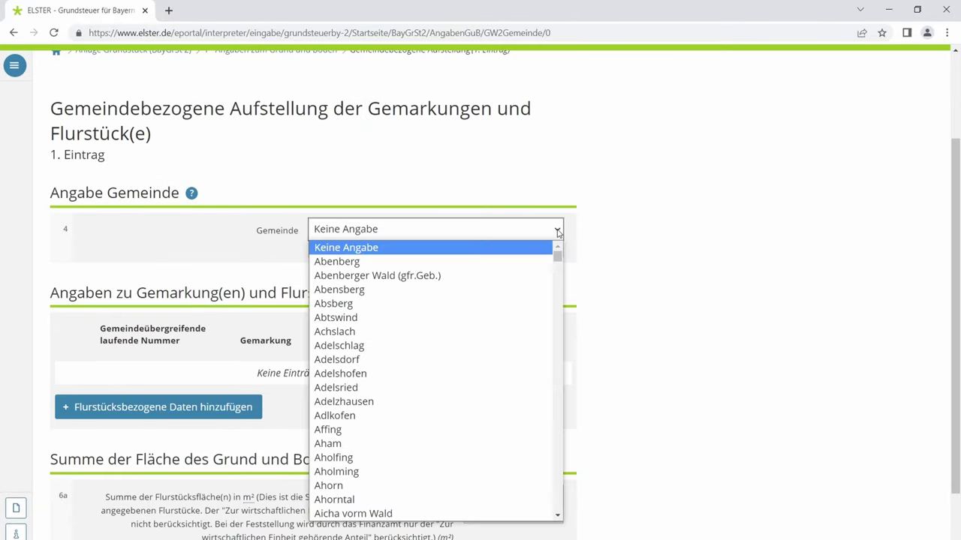
pyautogui.write('Landau a.d.Isar')
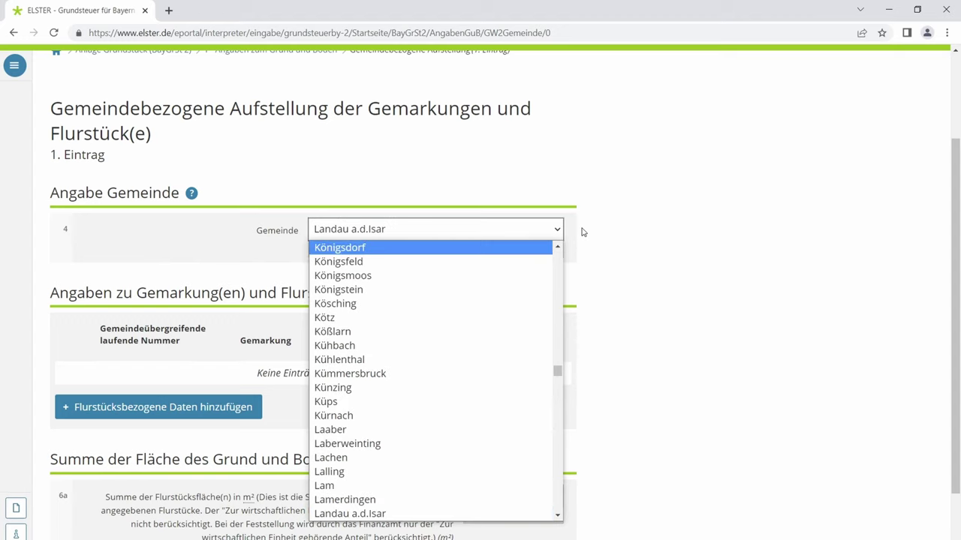
pyautogui.scroll(-5, 495, 390)
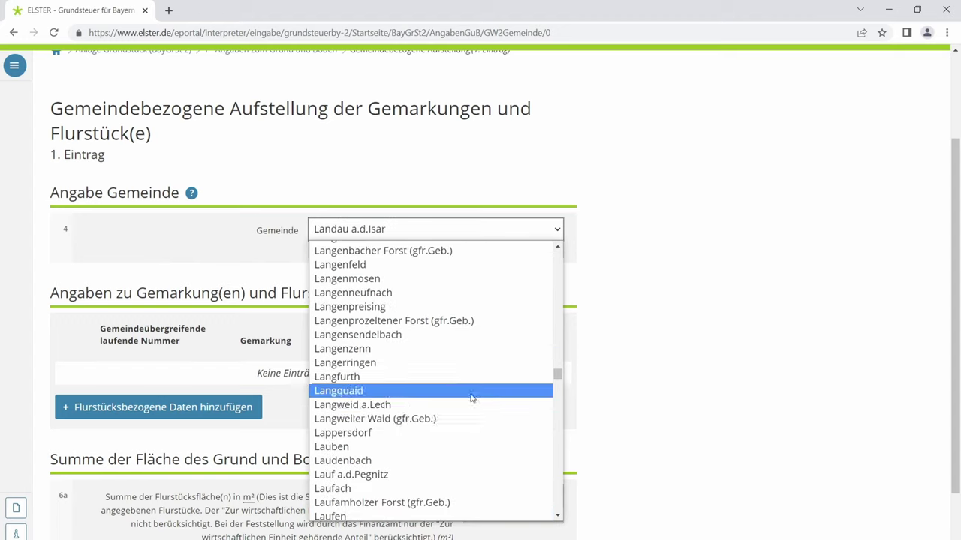
pyautogui.scroll(-2, 468, 399)
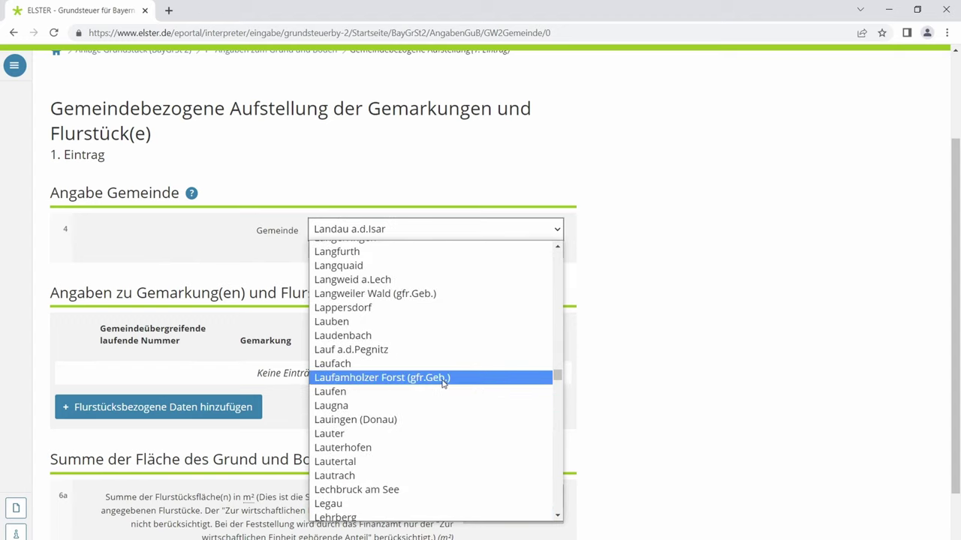
pyautogui.scroll(3, 443, 384)
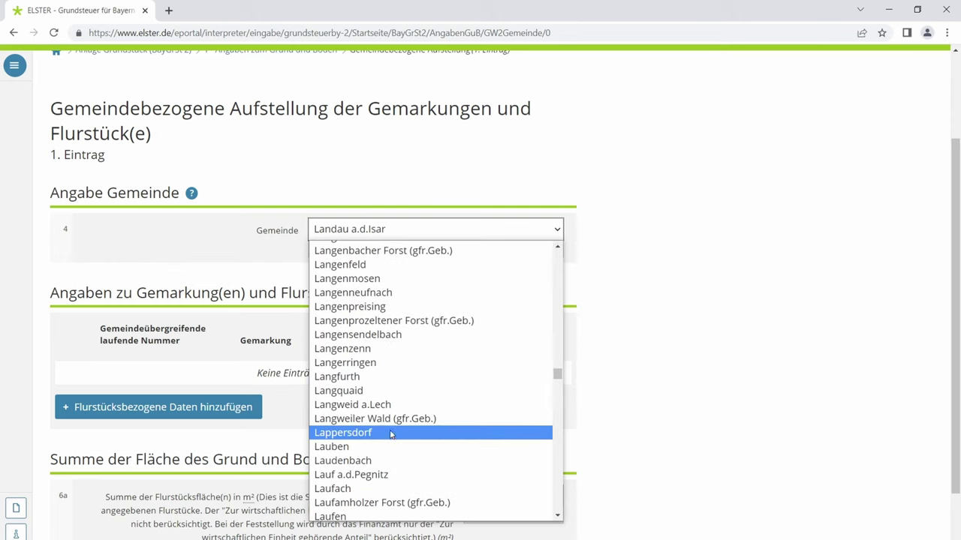
pyautogui.scroll(3, 373, 373)
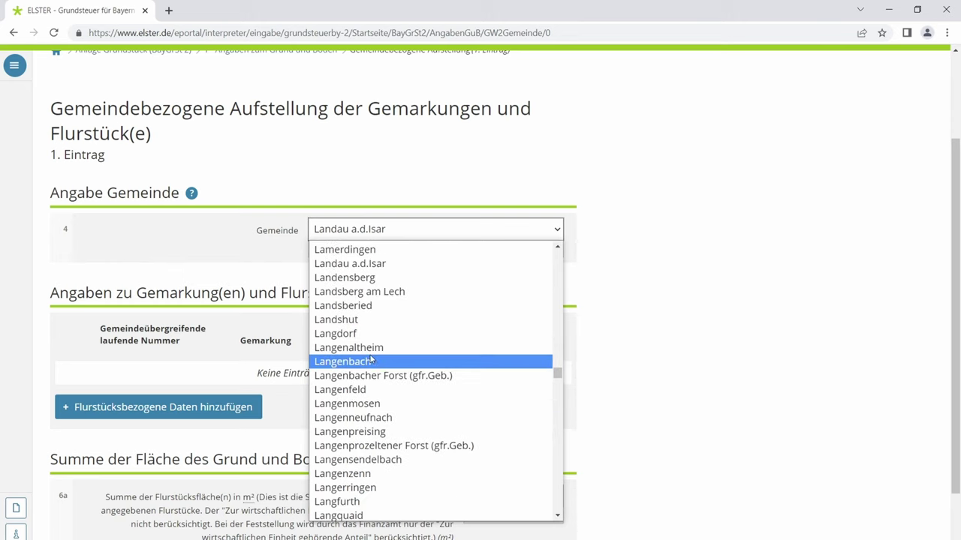
pyautogui.click(367, 292)
# Start the first parcel's data entry and open the BayernAtlas lookup page
pyautogui.scroll(-3, 405, 307)
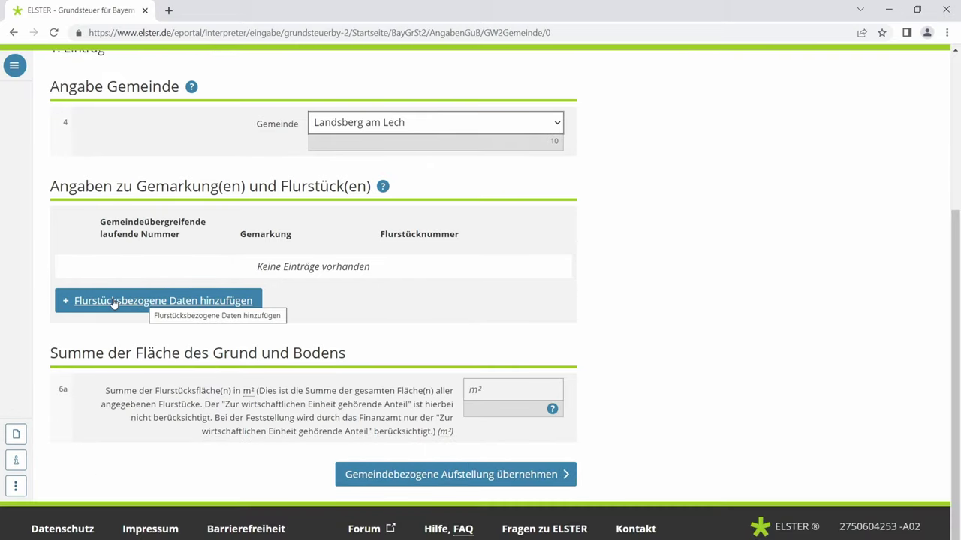
pyautogui.click(117, 303)
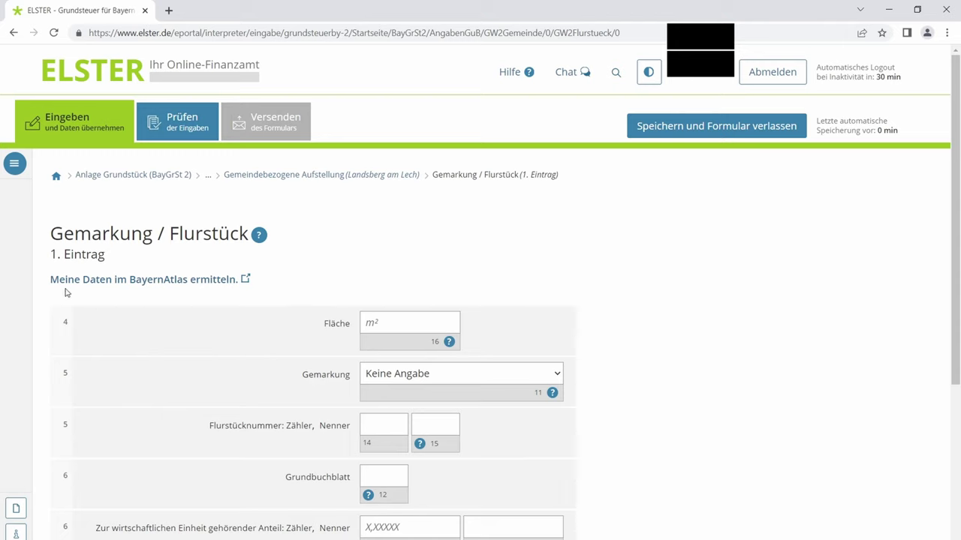
pyautogui.click(158, 285)
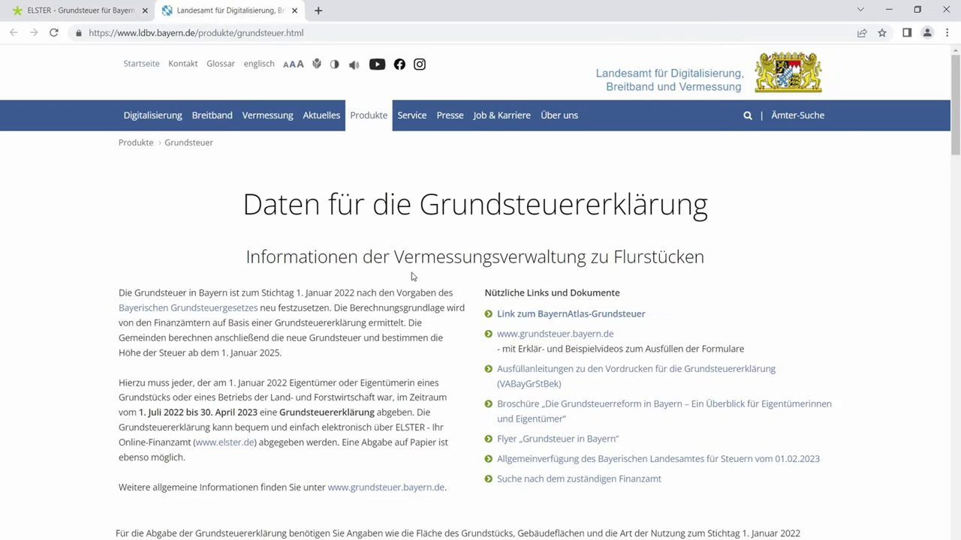
# In BayernAtlas-Grundsteuer, accept the usage notes and search for 'katharinenstr 1 Landsberg'
pyautogui.click(572, 315)
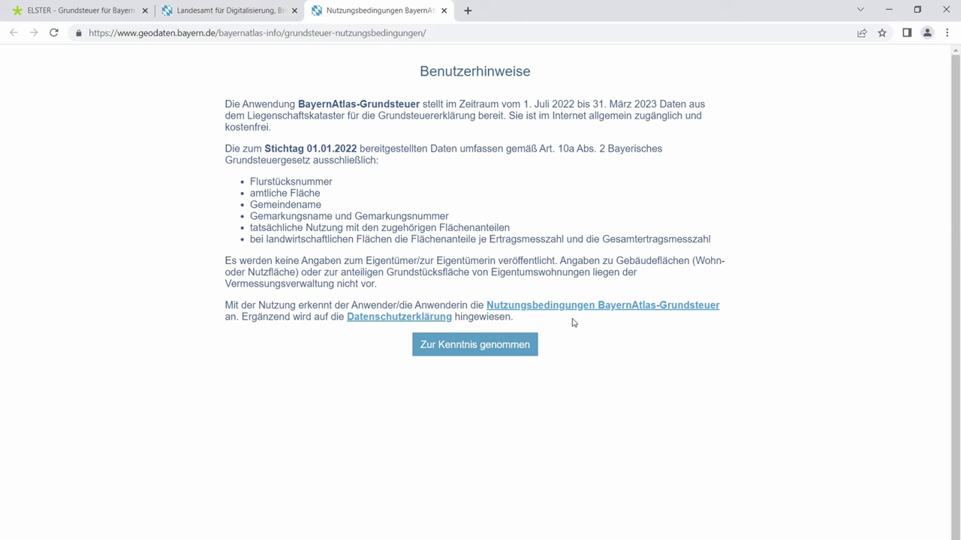
pyautogui.click(486, 346)
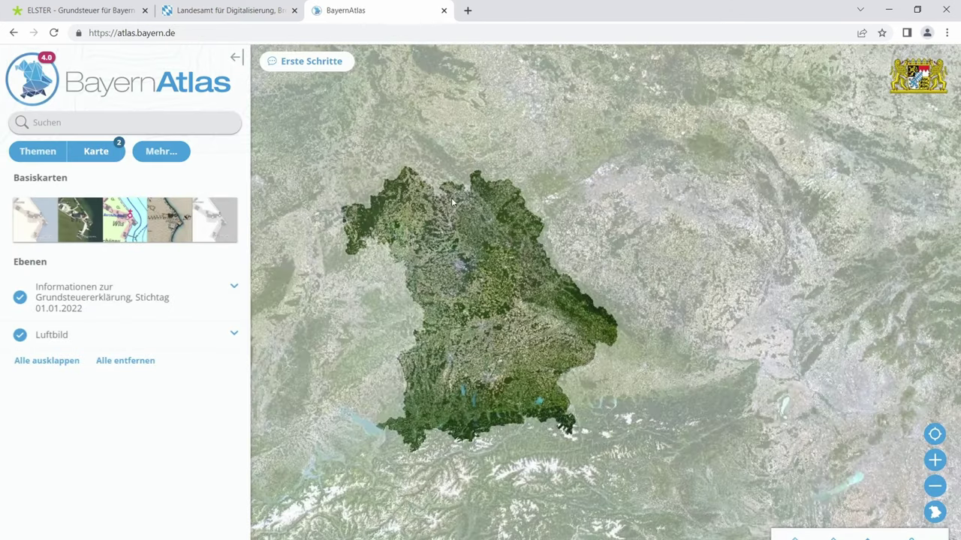
pyautogui.click(42, 123)
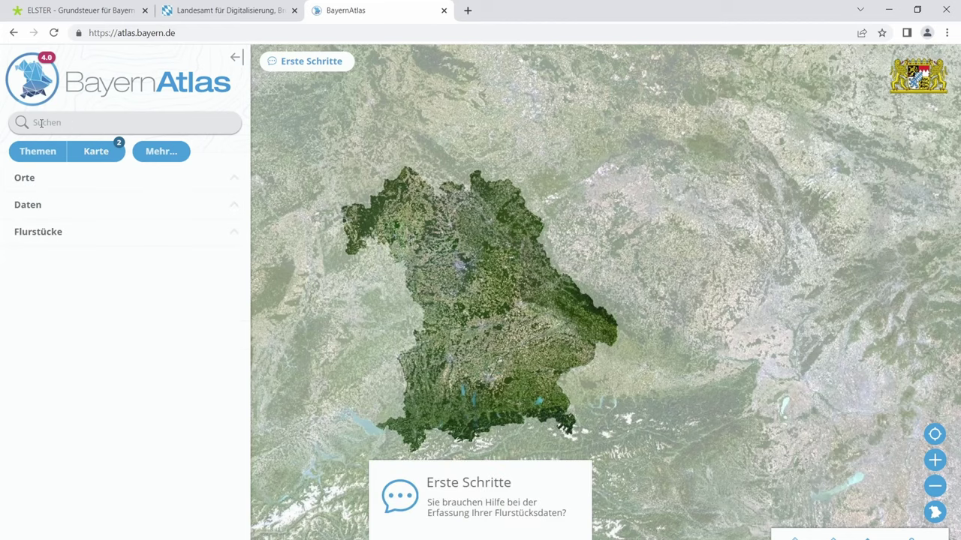
pyautogui.write('kath')
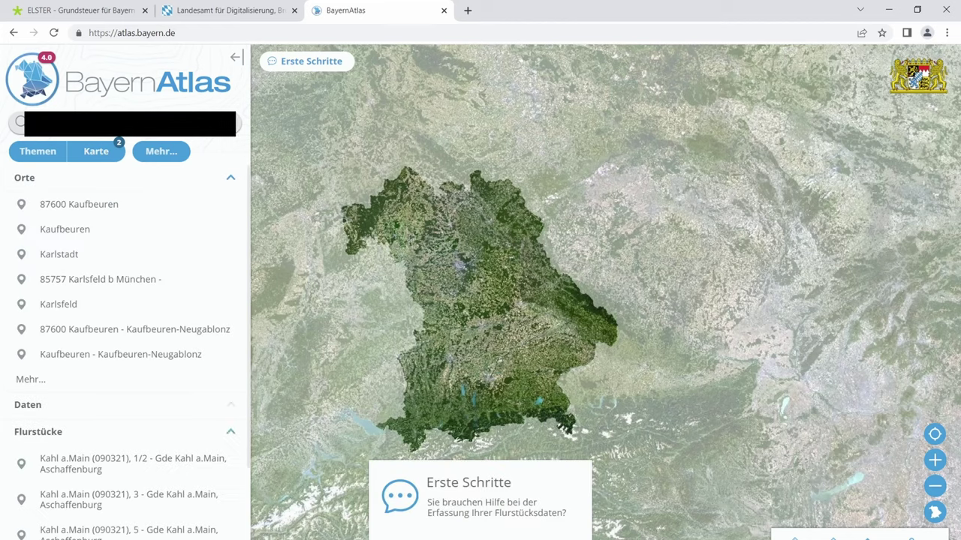
pyautogui.write('arin')
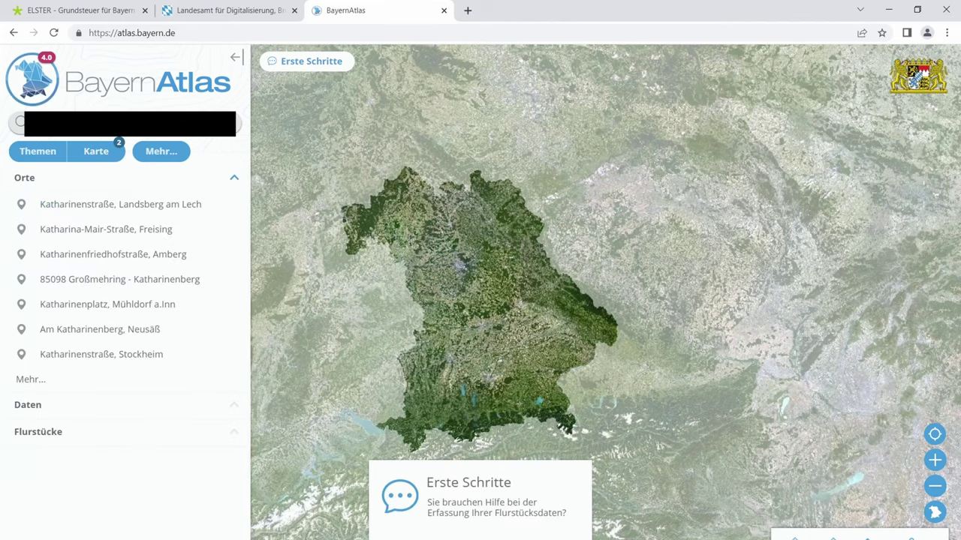
pyautogui.write('enstr')
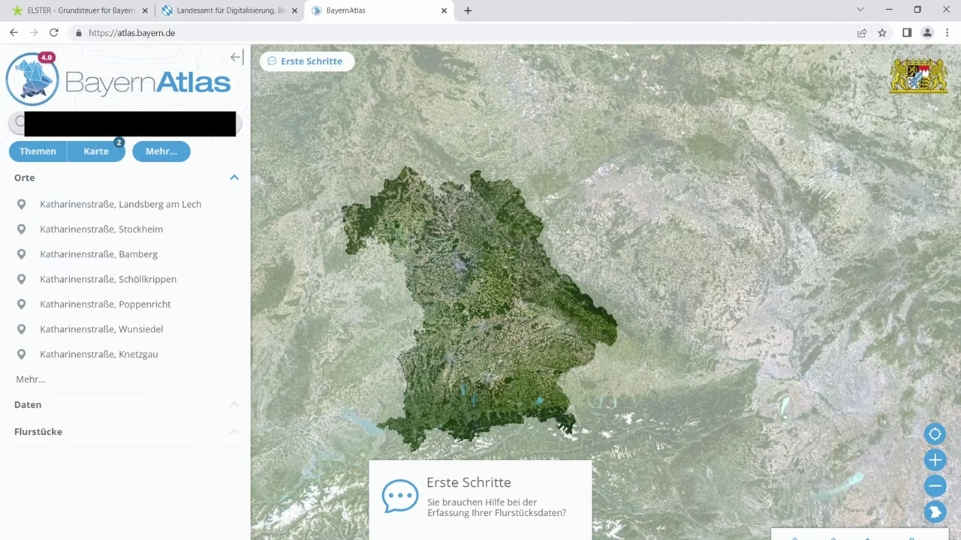
pyautogui.write(' 1')
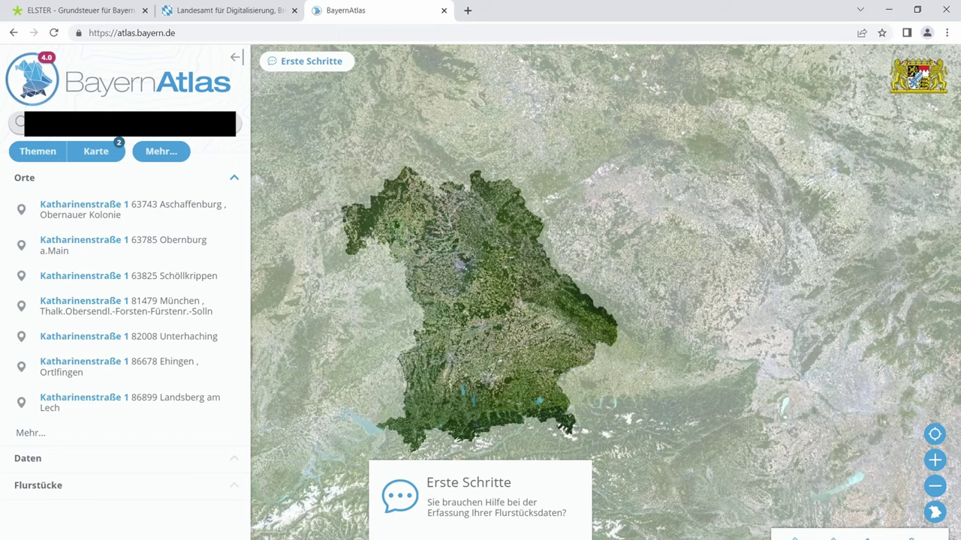
pyautogui.write(' Landsberg')
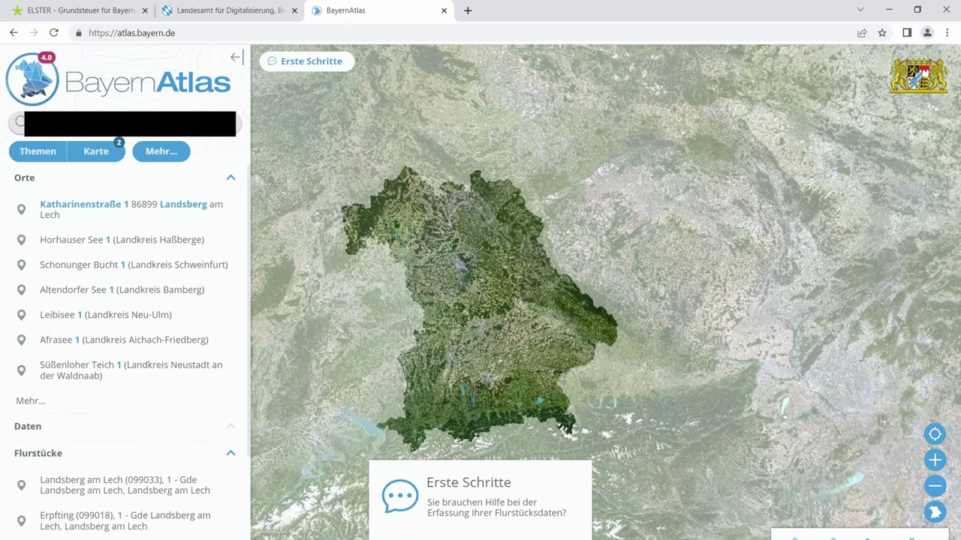
pyautogui.click(95, 216)
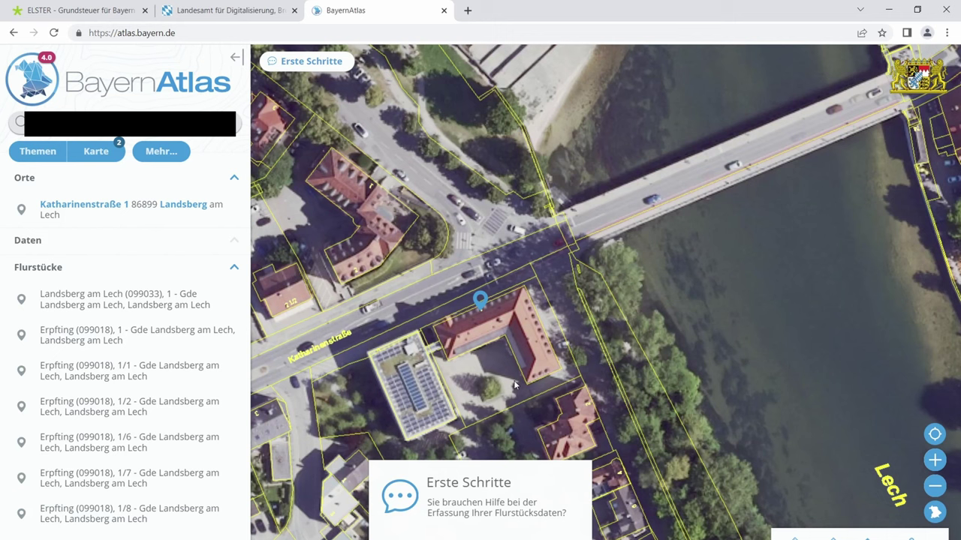
# Show Objekt-Info for parcel 657 (Landsberg am Lech, 1.415 m²), then return to ELSTER
pyautogui.scroll(3, 515, 385)
pyautogui.scroll(-3, 505, 330)
pyautogui.click(493, 343)
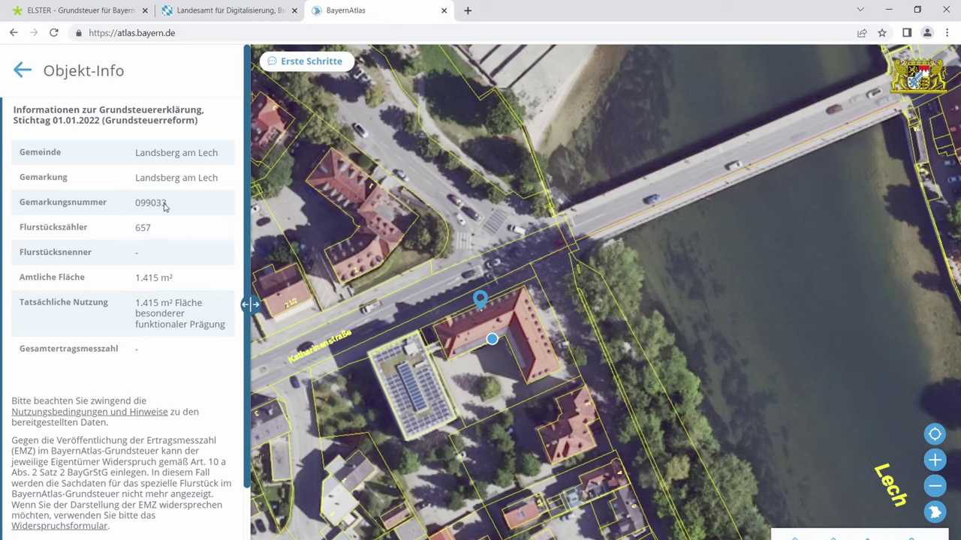
pyautogui.click(92, 13)
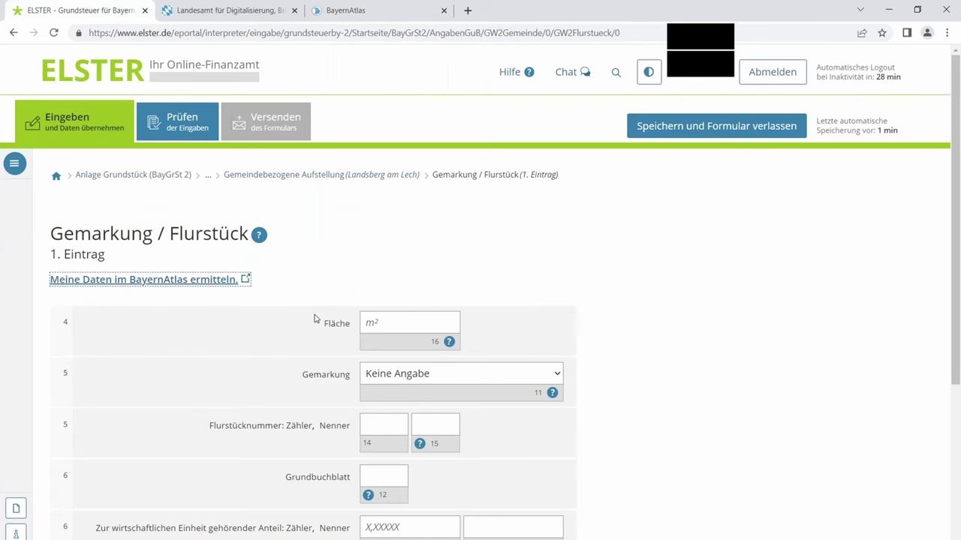
pyautogui.click(386, 322)
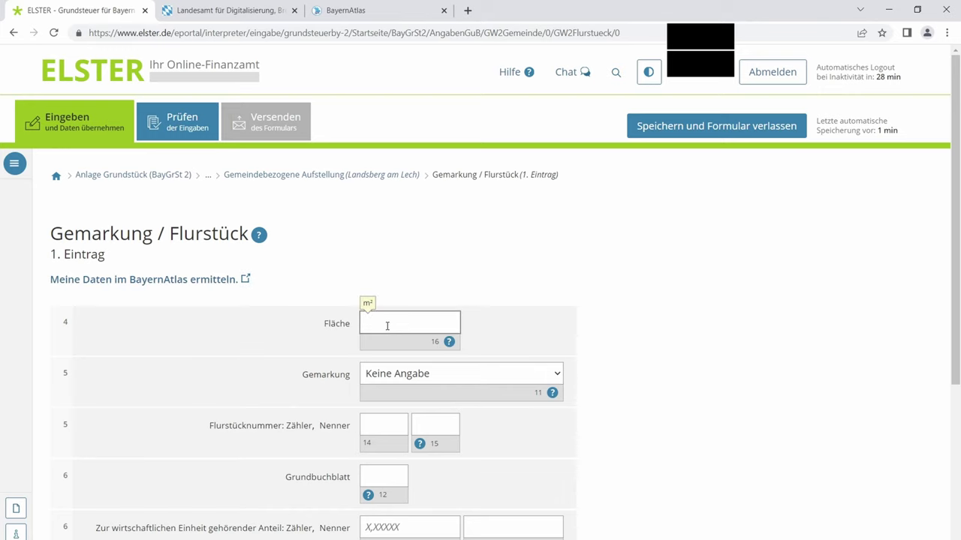
pyautogui.write('1415')
pyautogui.scroll(-1, 358, 338)
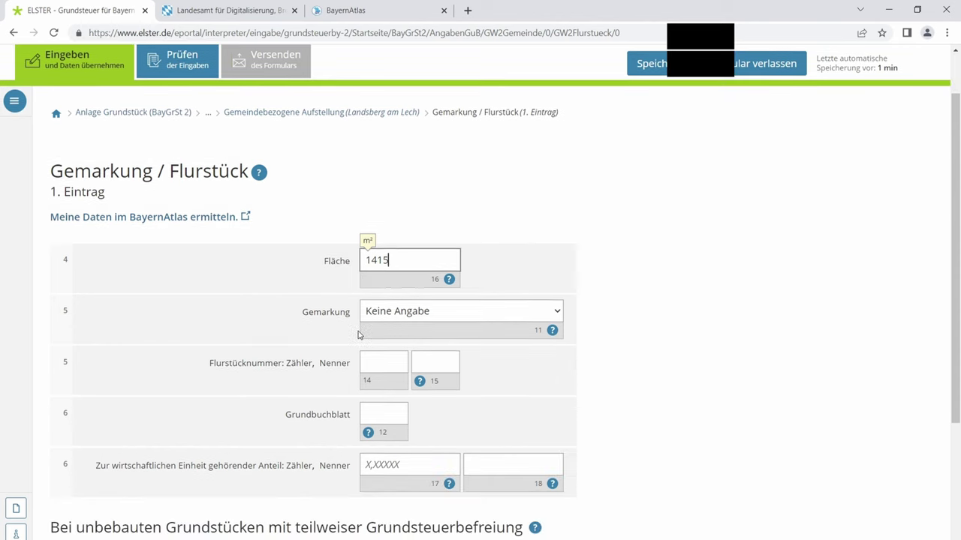
pyautogui.click(402, 310)
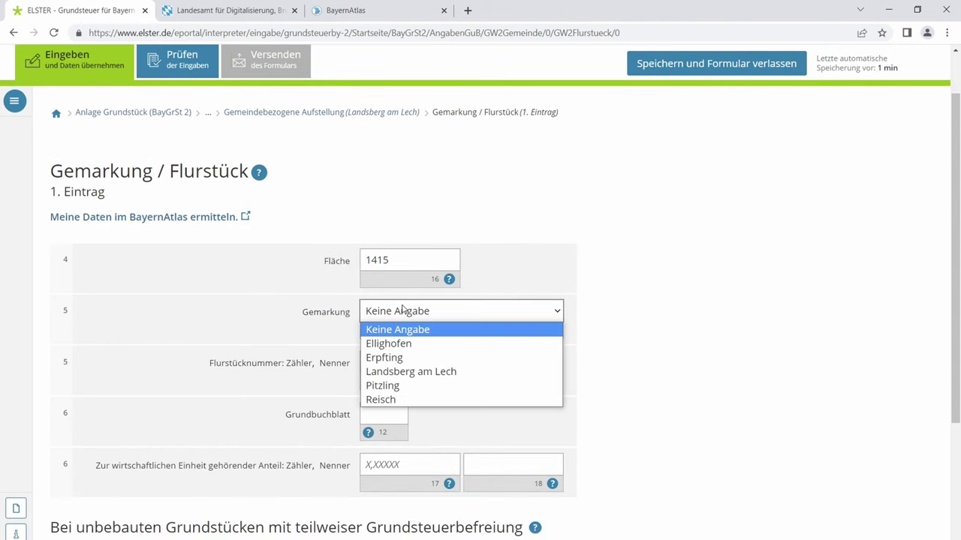
pyautogui.click(412, 372)
pyautogui.click(377, 363)
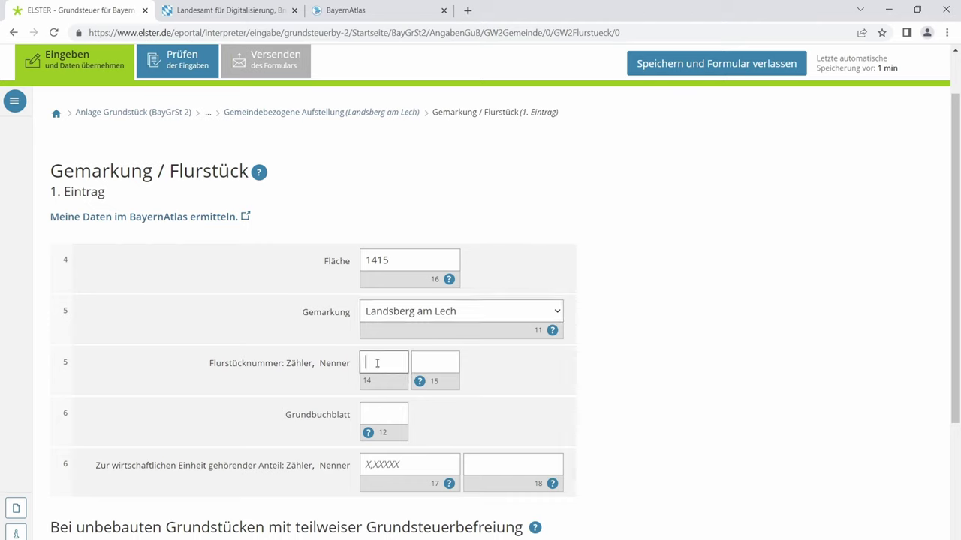
pyautogui.write('657')
pyautogui.click(369, 434)
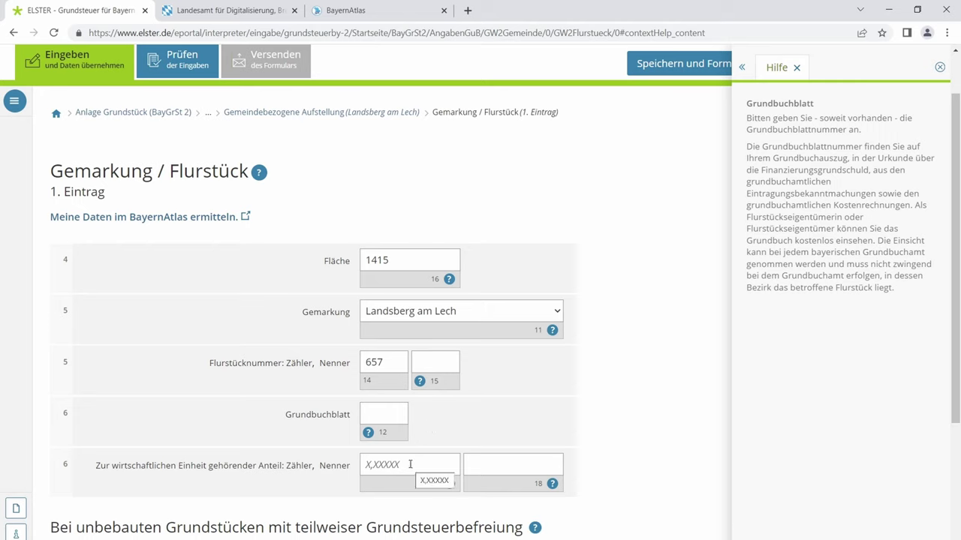
# Set the share to Zähler 1,00000 and Nenner 1, and read the share numerator help
pyautogui.click(367, 466)
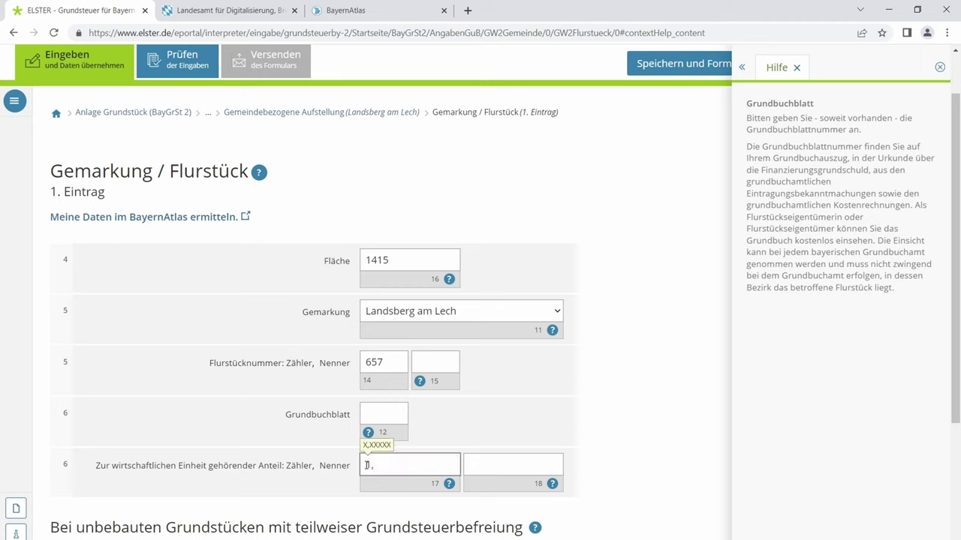
pyautogui.write('1,00000')
pyautogui.click(482, 470)
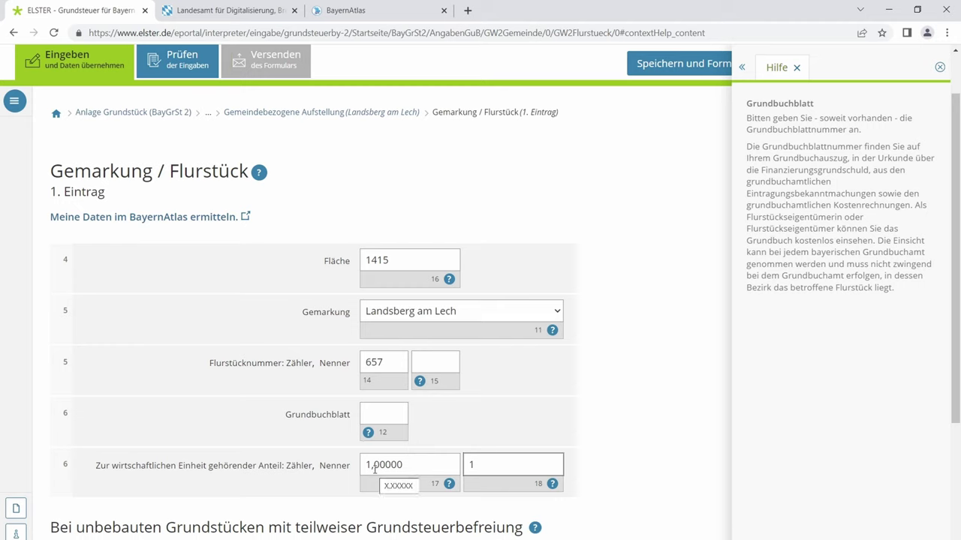
pyautogui.click(450, 485)
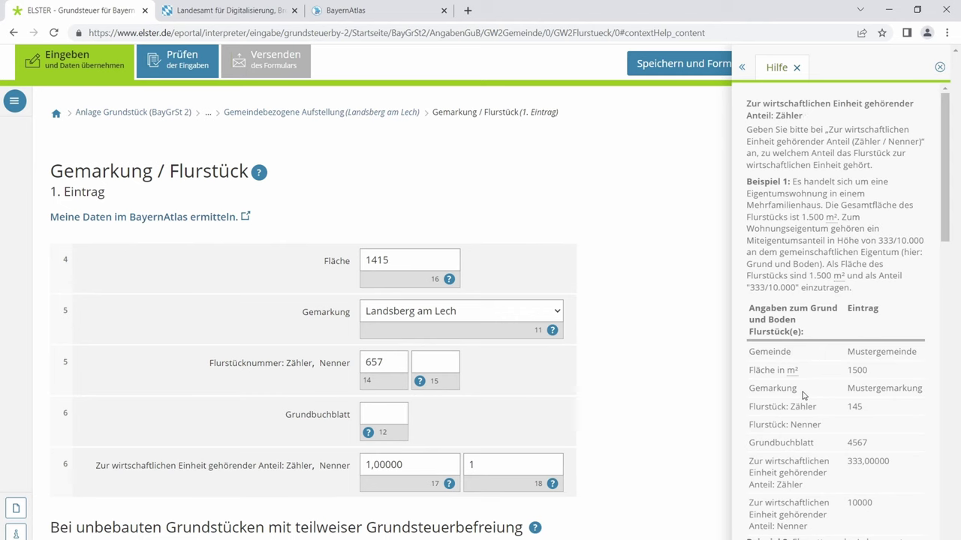
pyautogui.scroll(-3, 802, 395)
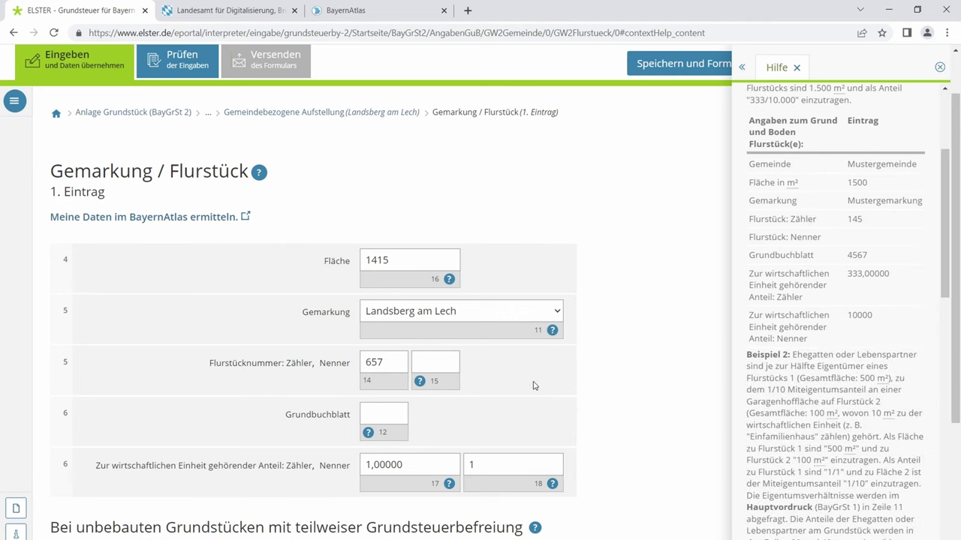
pyautogui.scroll(-3, 533, 384)
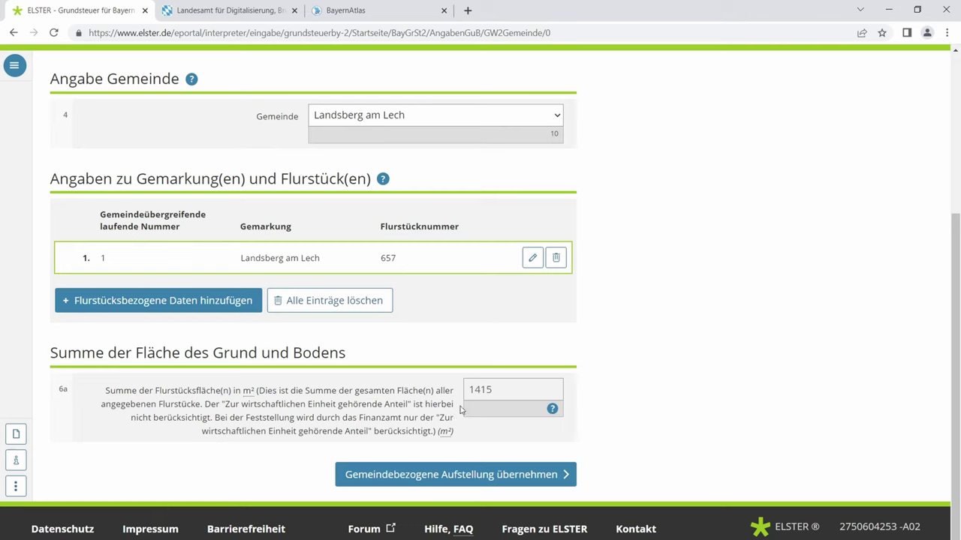
# Accept the Gemeindebezogene Aufstellung listing Landsberg am Lech parcel 657 with 1415 m²
pyautogui.click(479, 480)
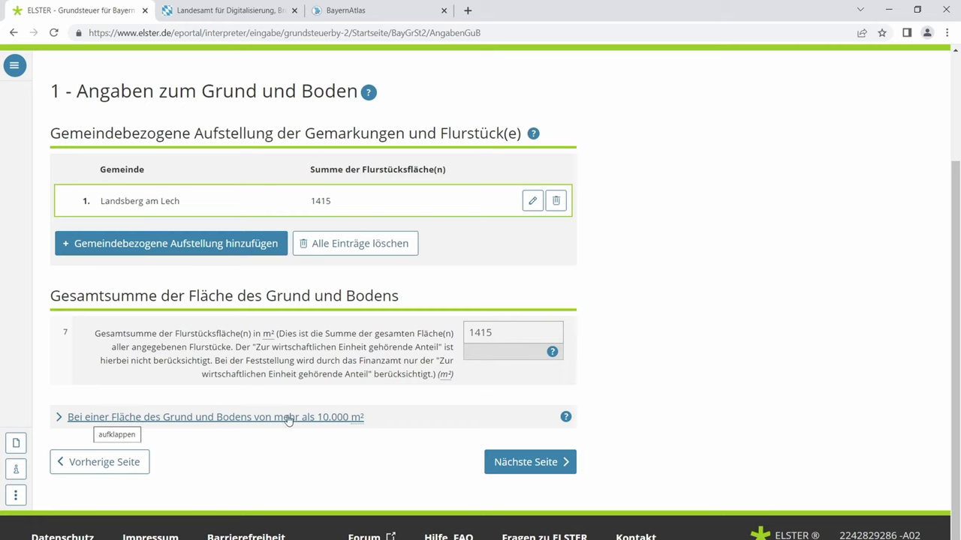
# Review the help on land areas over 10,000 m², then continue to page 2 for building details
pyautogui.click(565, 417)
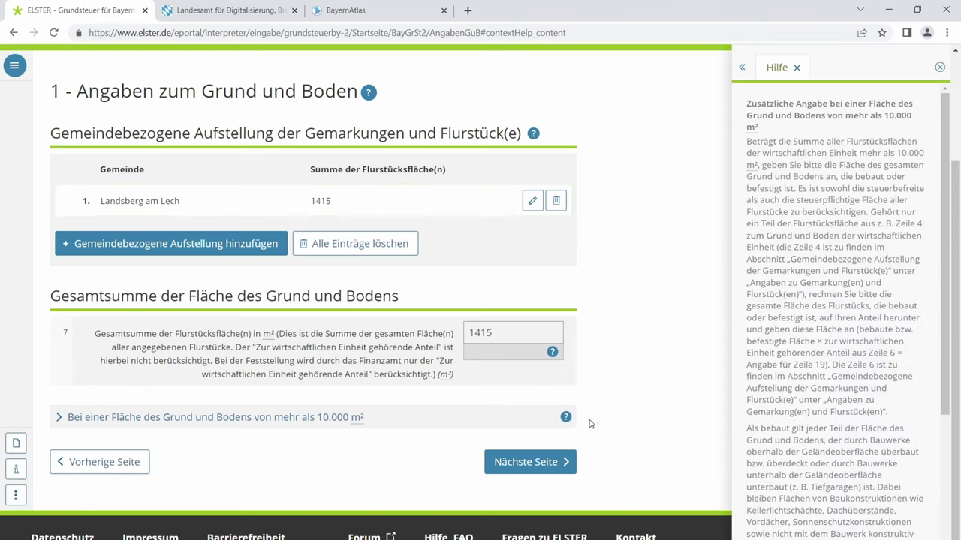
pyautogui.scroll(-2, 773, 375)
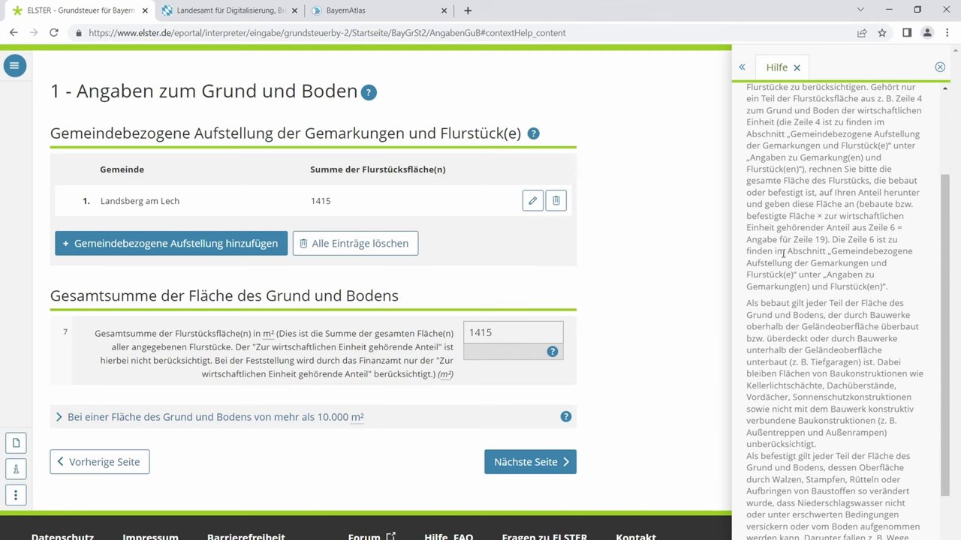
pyautogui.scroll(-2, 786, 278)
pyautogui.scroll(4, 785, 269)
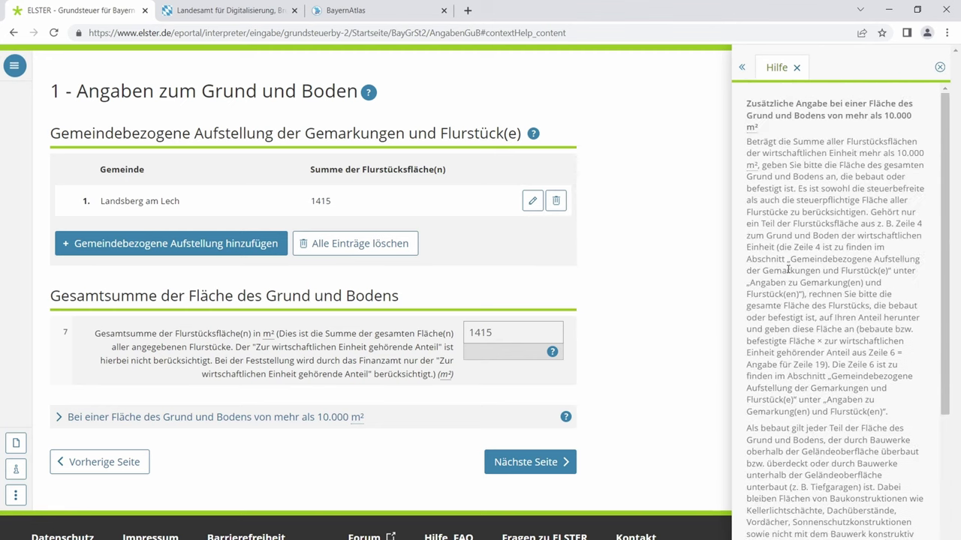
pyautogui.scroll(-4, 826, 330)
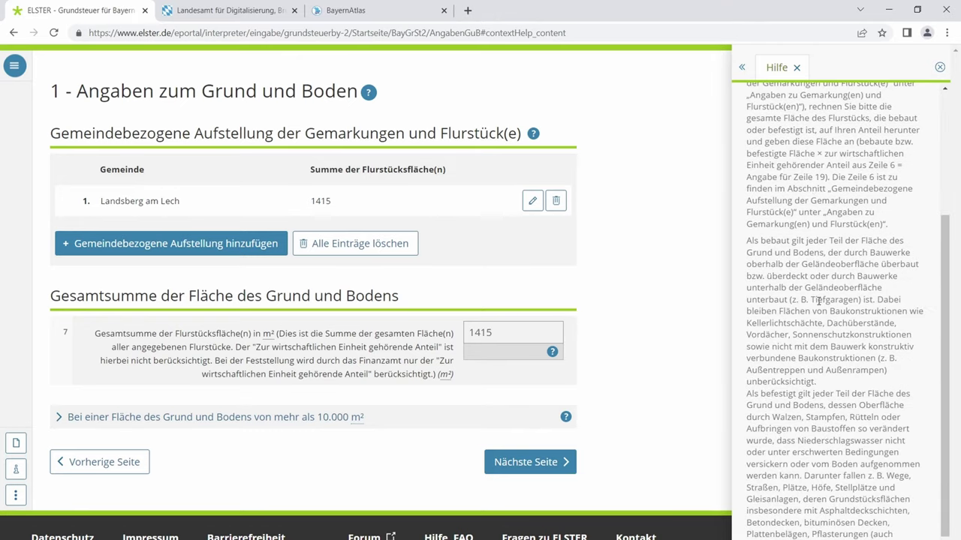
pyautogui.click(503, 465)
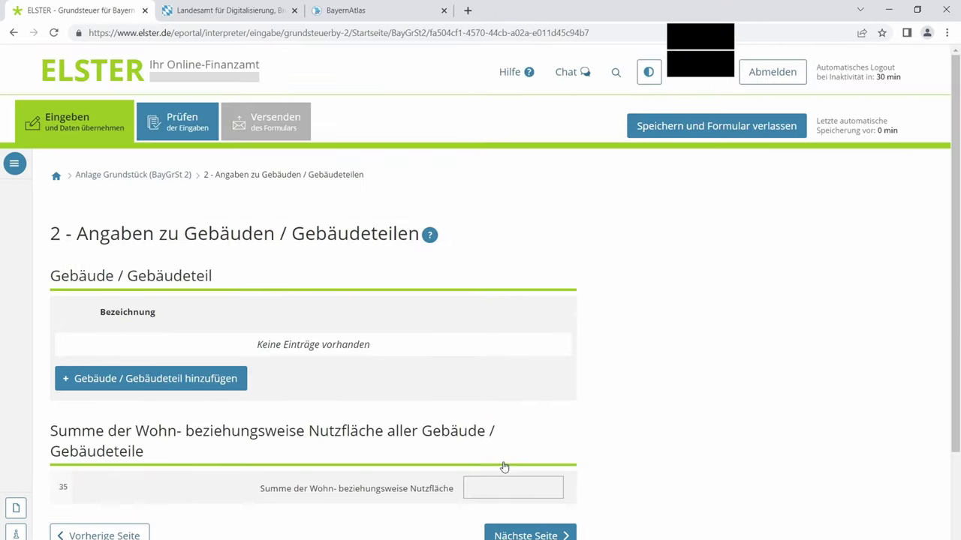